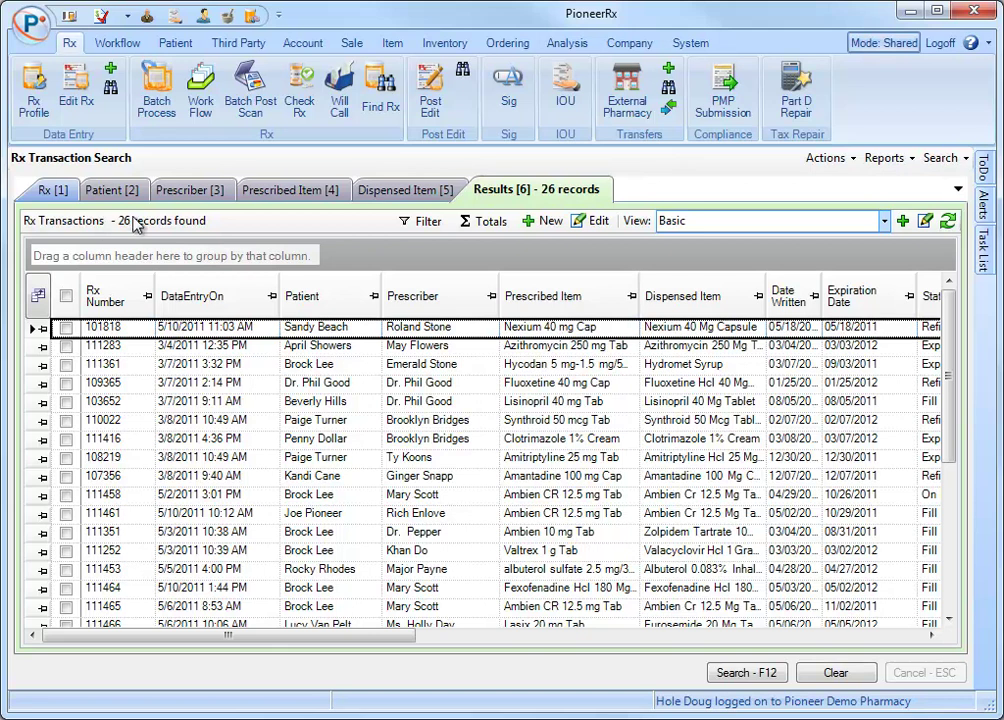
Turn the grid's column filters off and back on
click(421, 221)
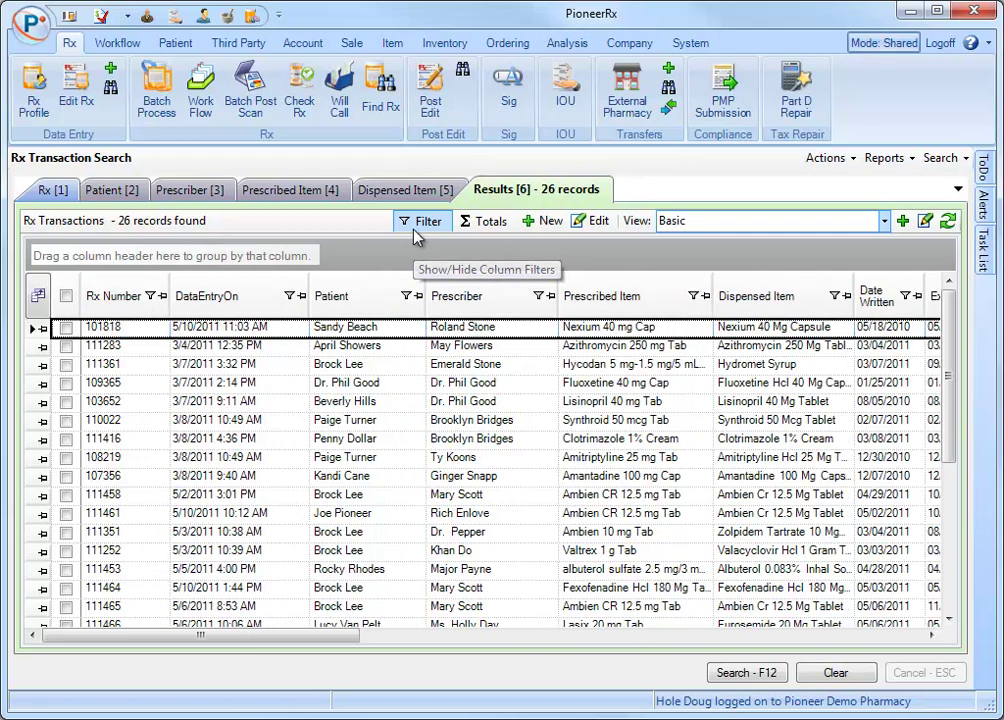
click(418, 222)
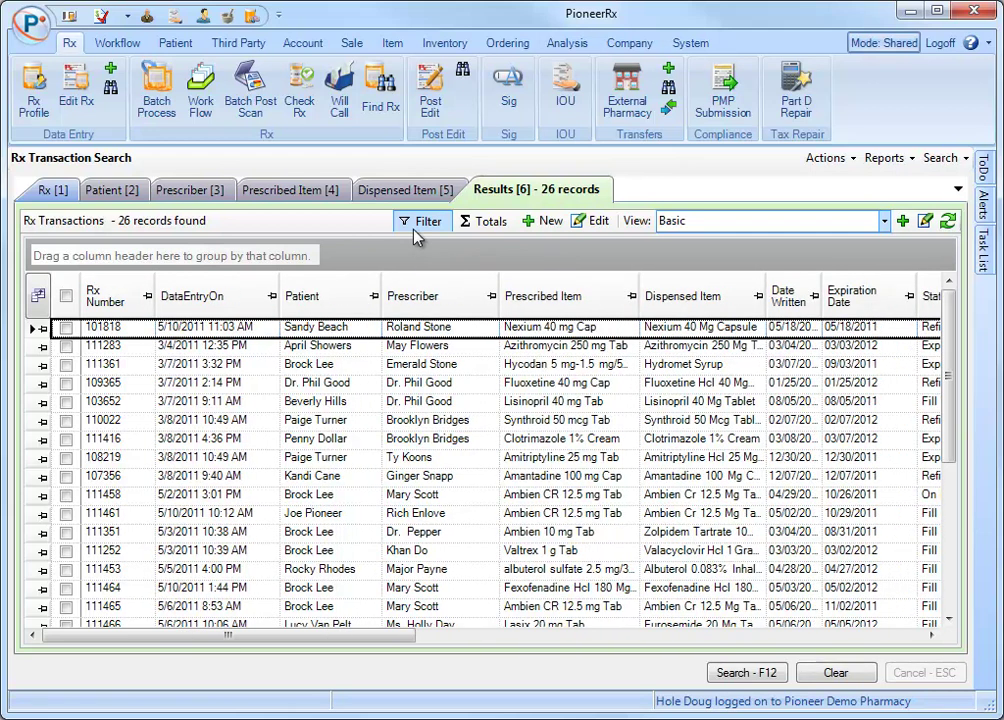
click(418, 222)
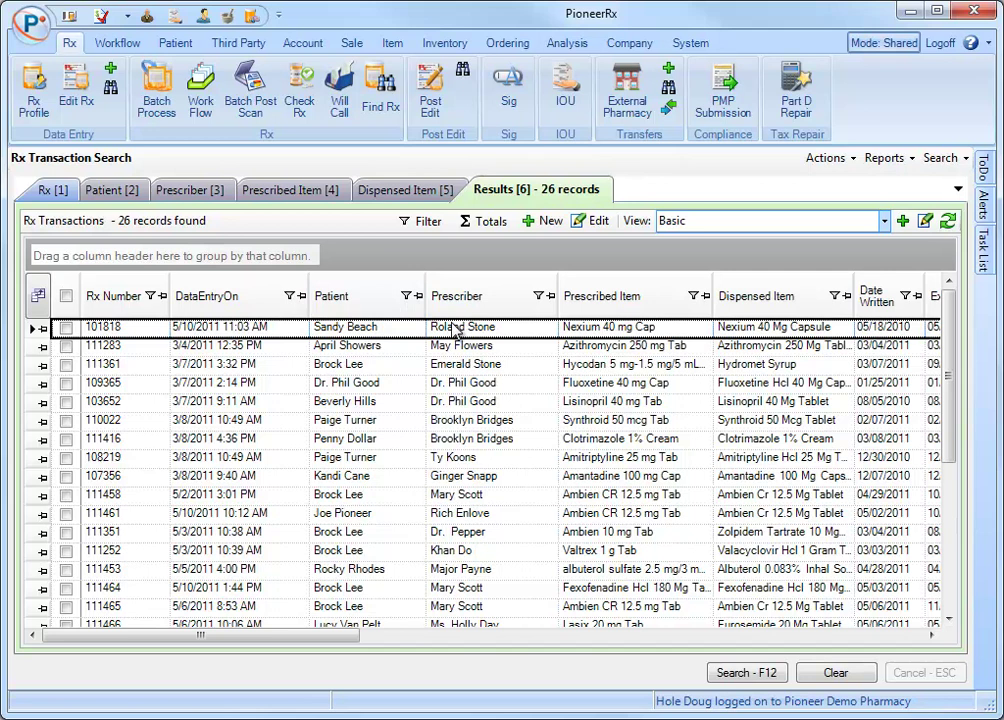
In the Prescriber filter list, uncheck (All) and check a single prescriber
click(540, 297)
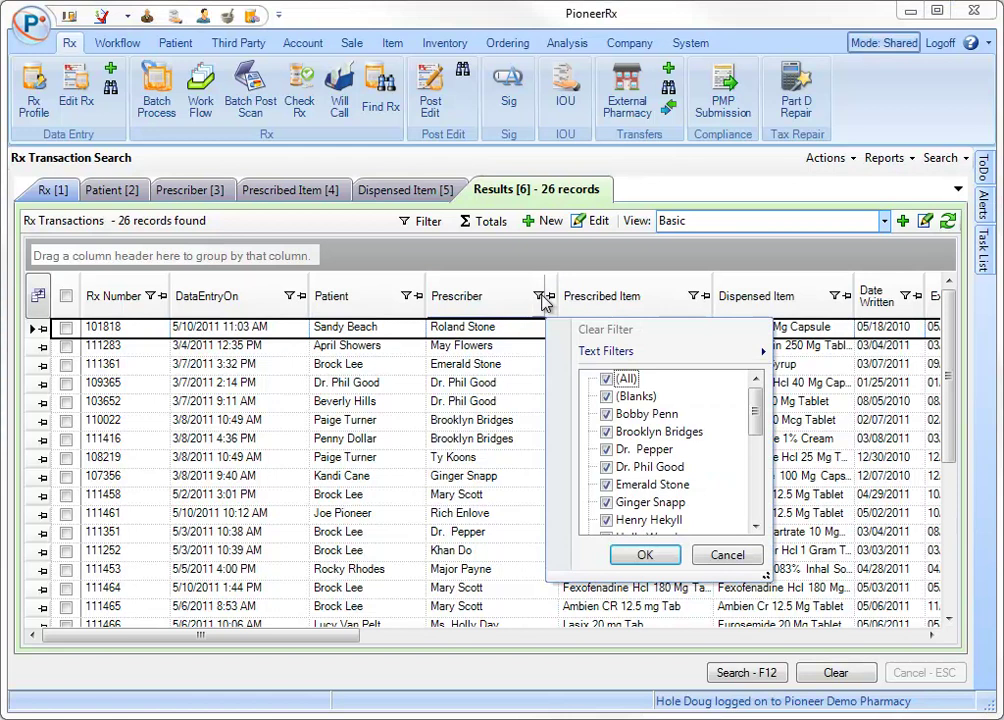
click(607, 380)
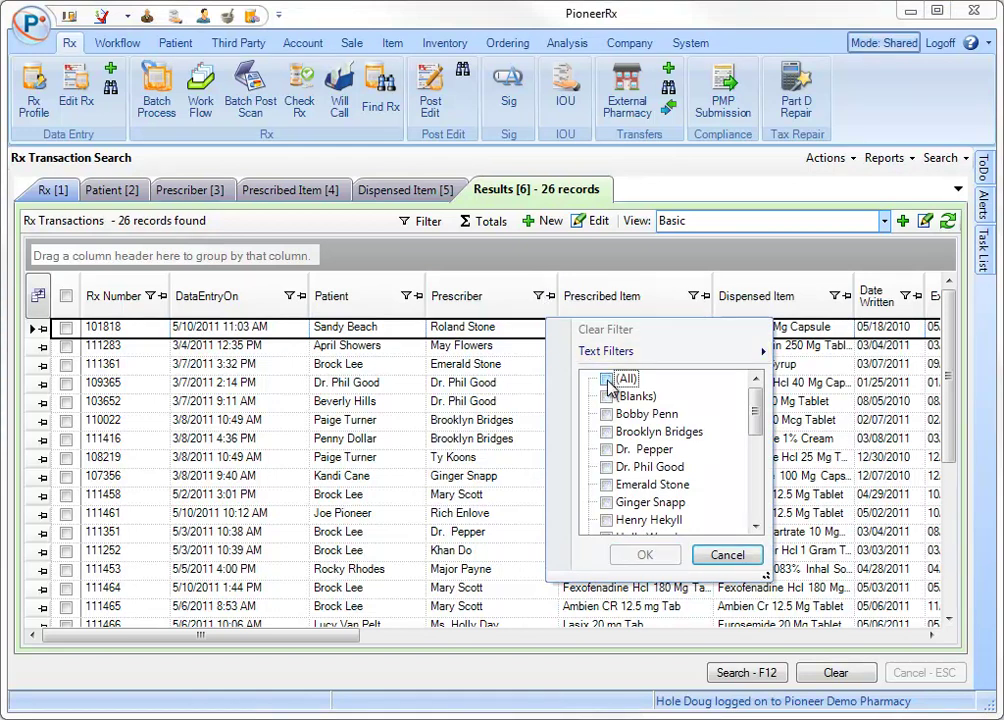
click(606, 467)
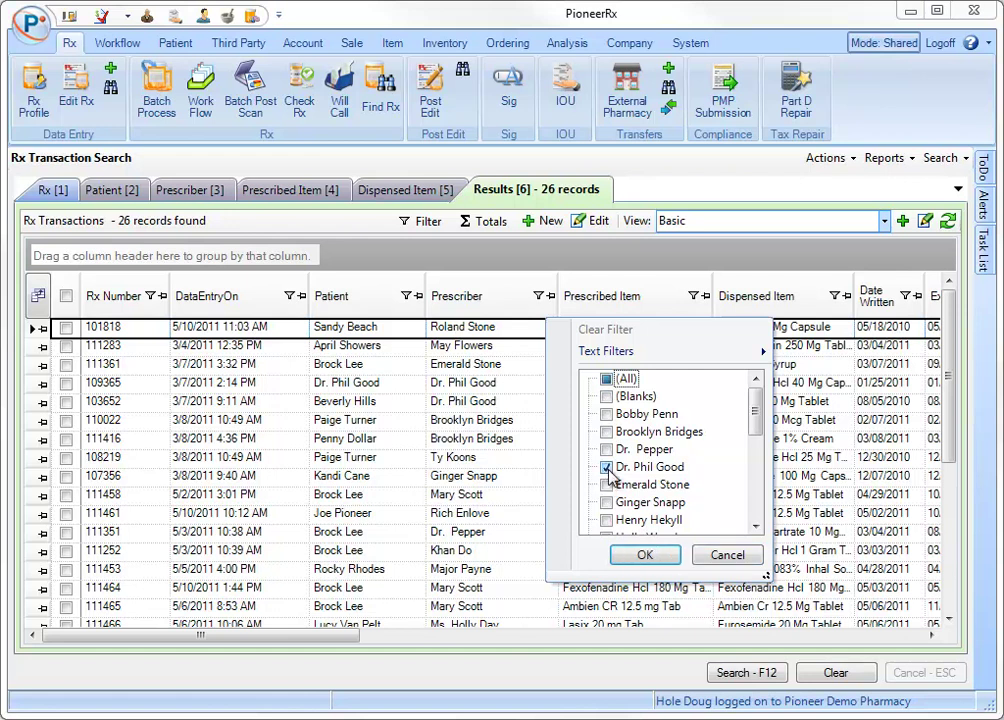
Apply the one-prescriber filter, then widen it to three prescribers
click(644, 557)
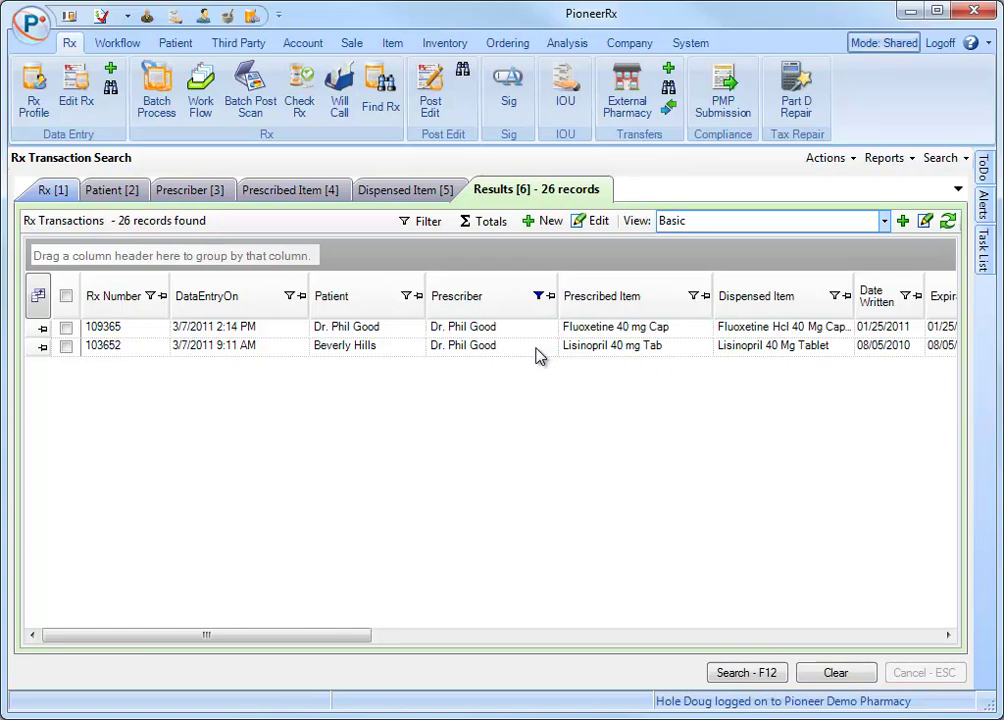
click(539, 297)
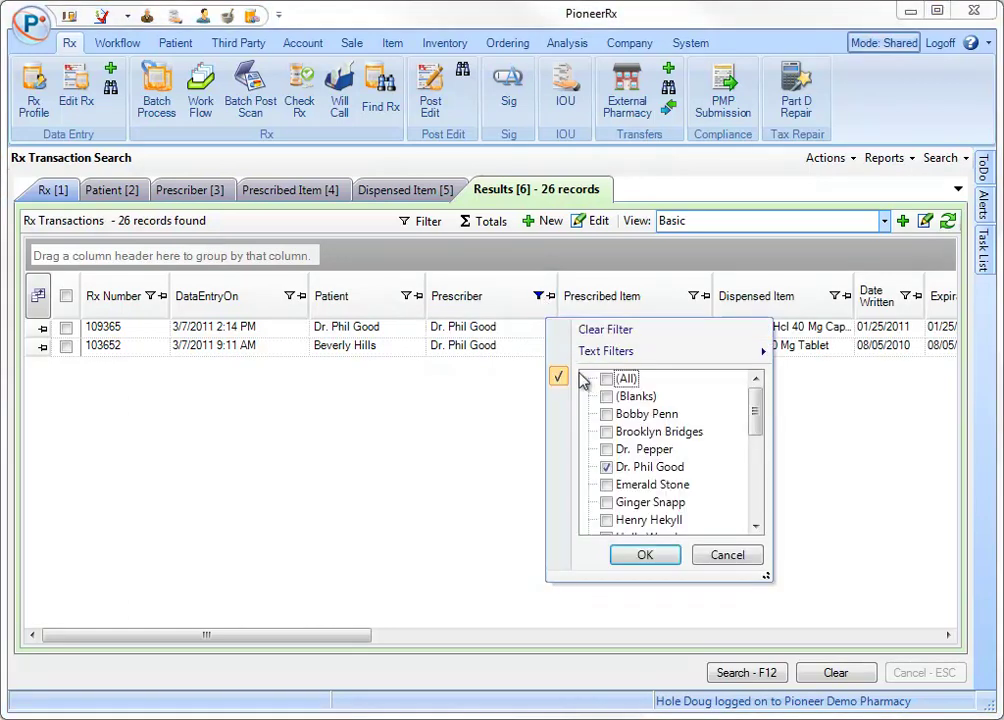
click(606, 449)
click(606, 414)
click(645, 555)
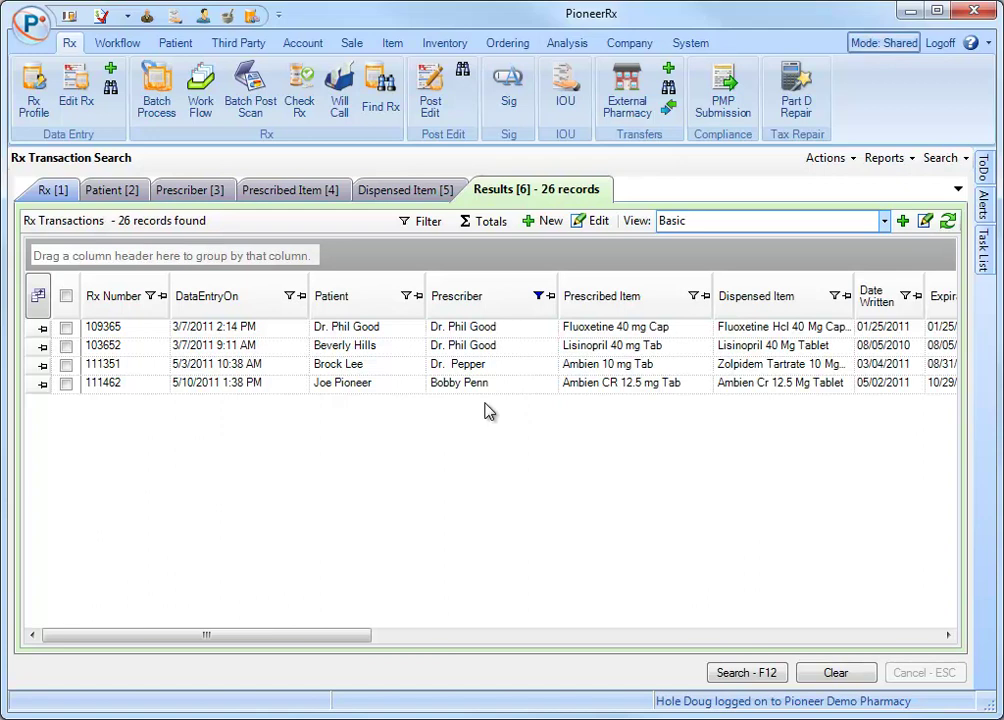
Reselect (All) in the Prescriber filter so all 26 records return
click(538, 300)
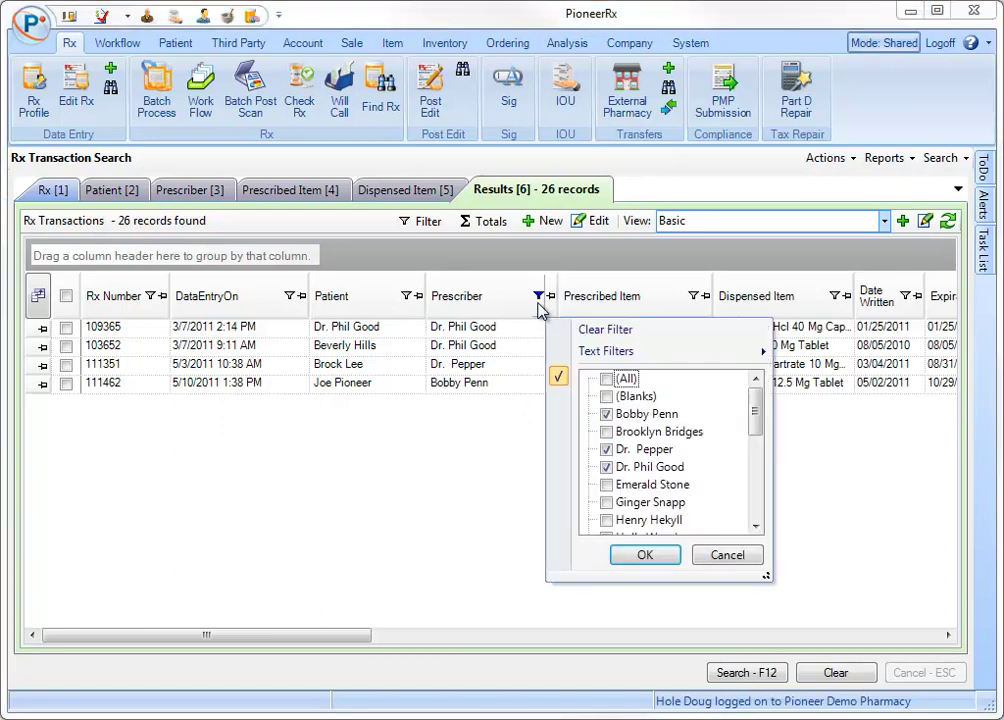
click(607, 380)
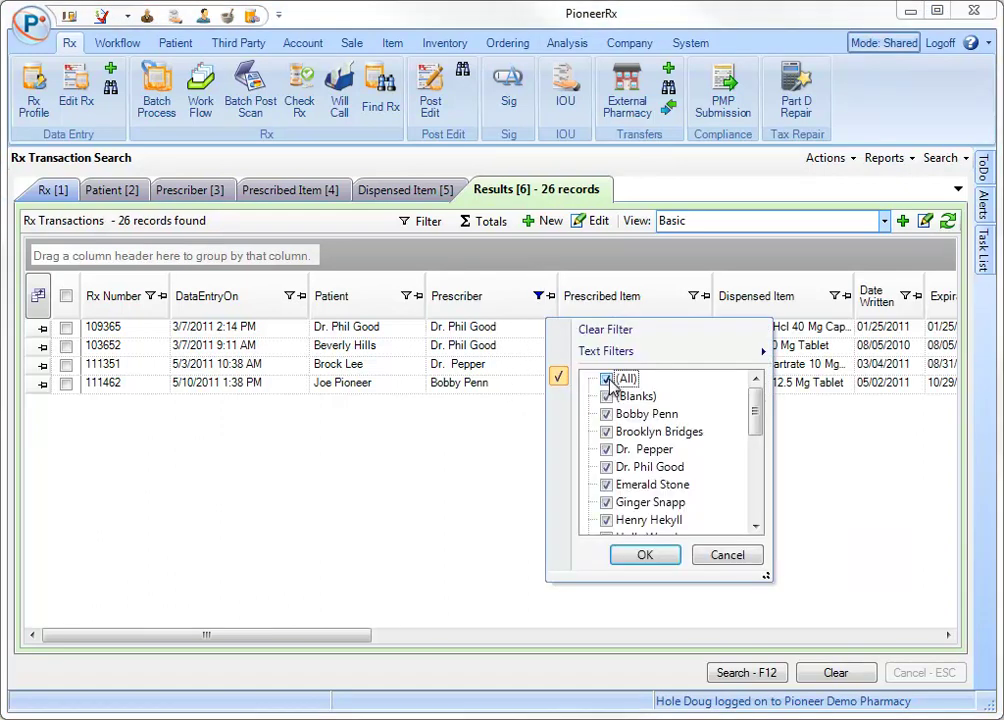
click(646, 555)
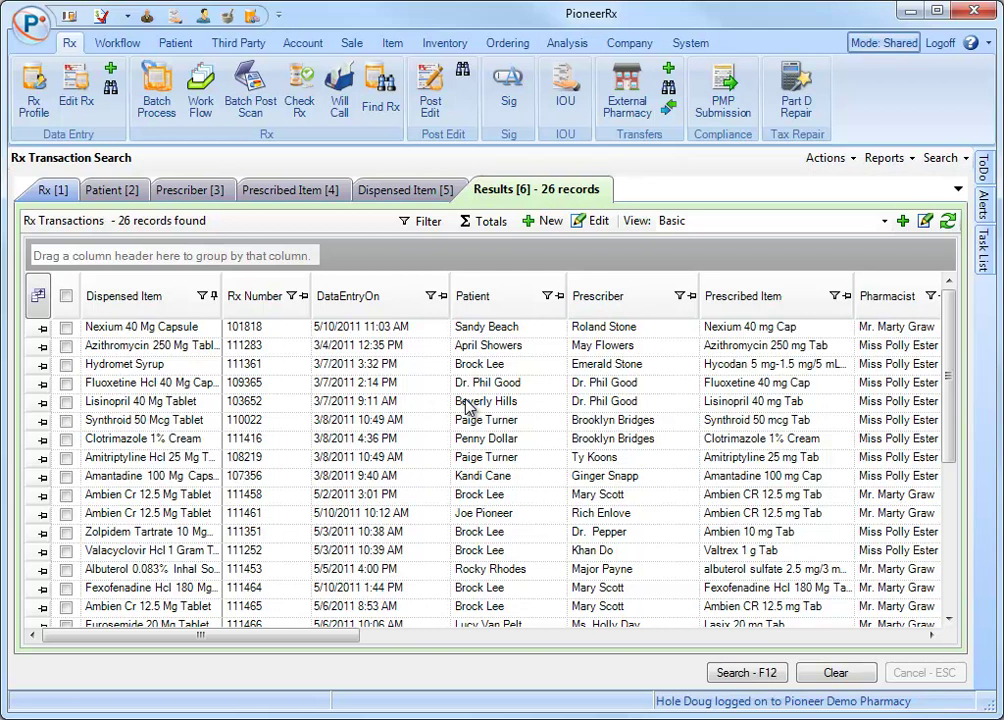
Filter the Patient column to show only two selected patients
click(547, 296)
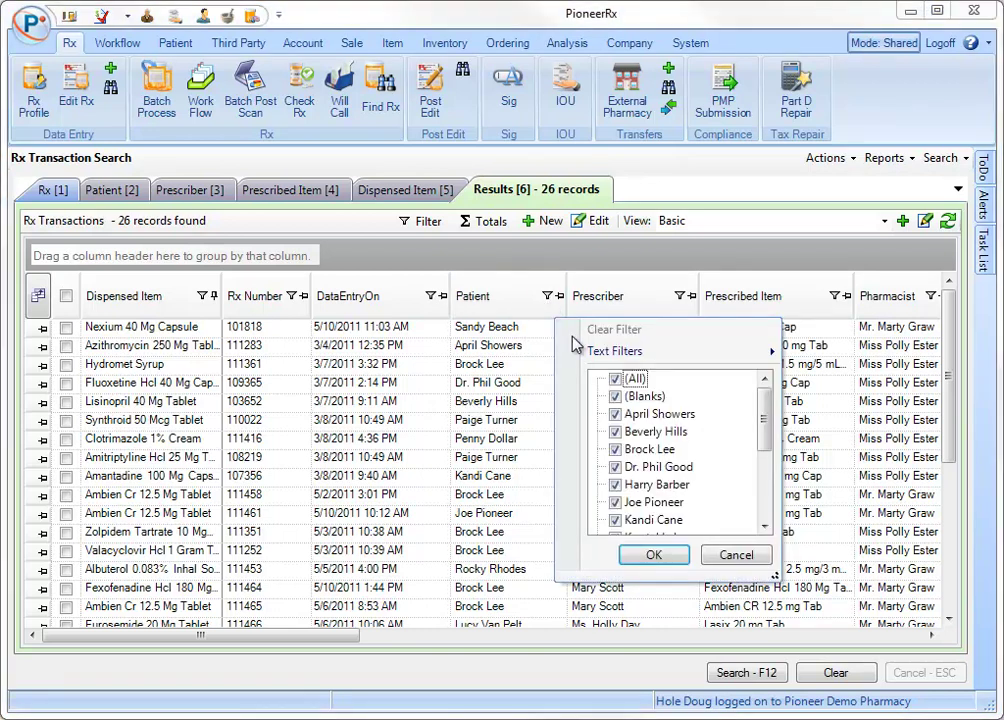
click(614, 380)
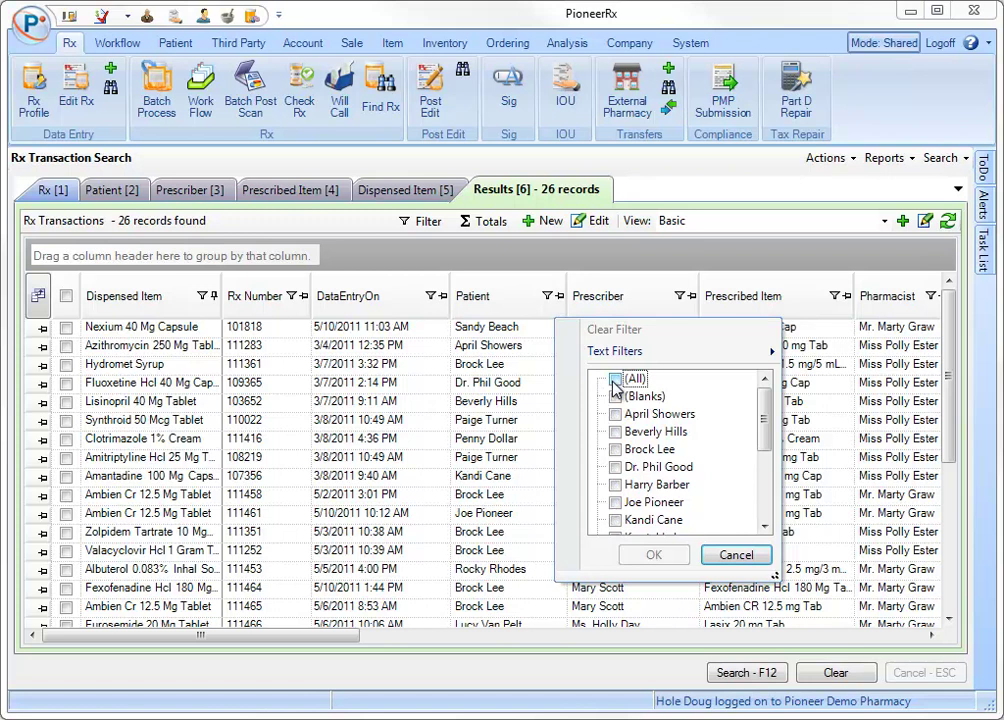
click(615, 448)
click(615, 432)
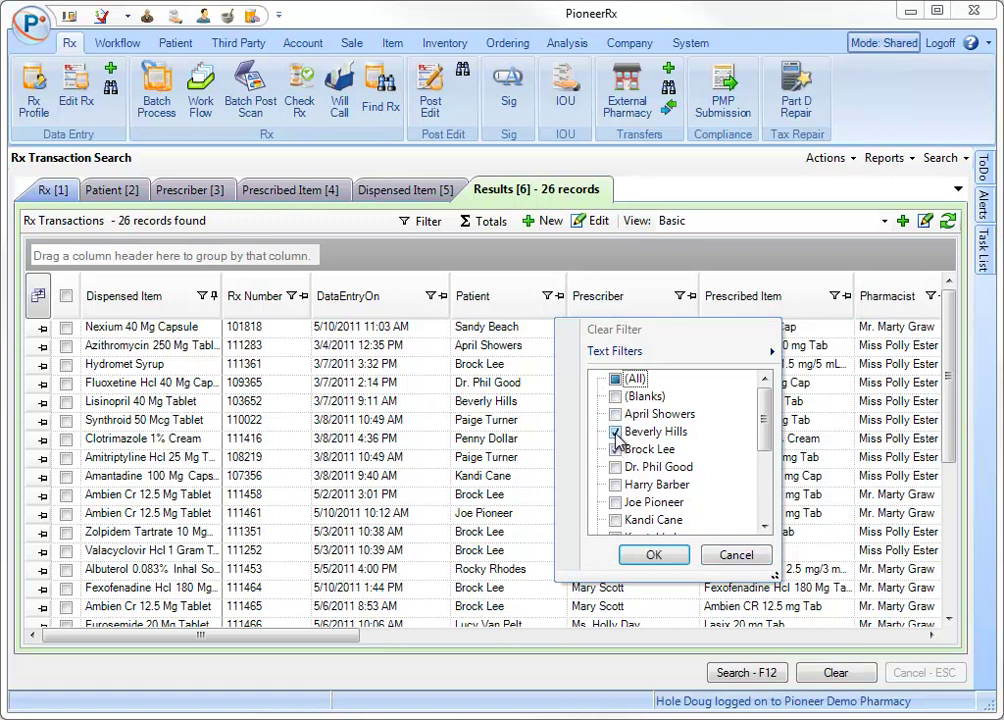
click(651, 556)
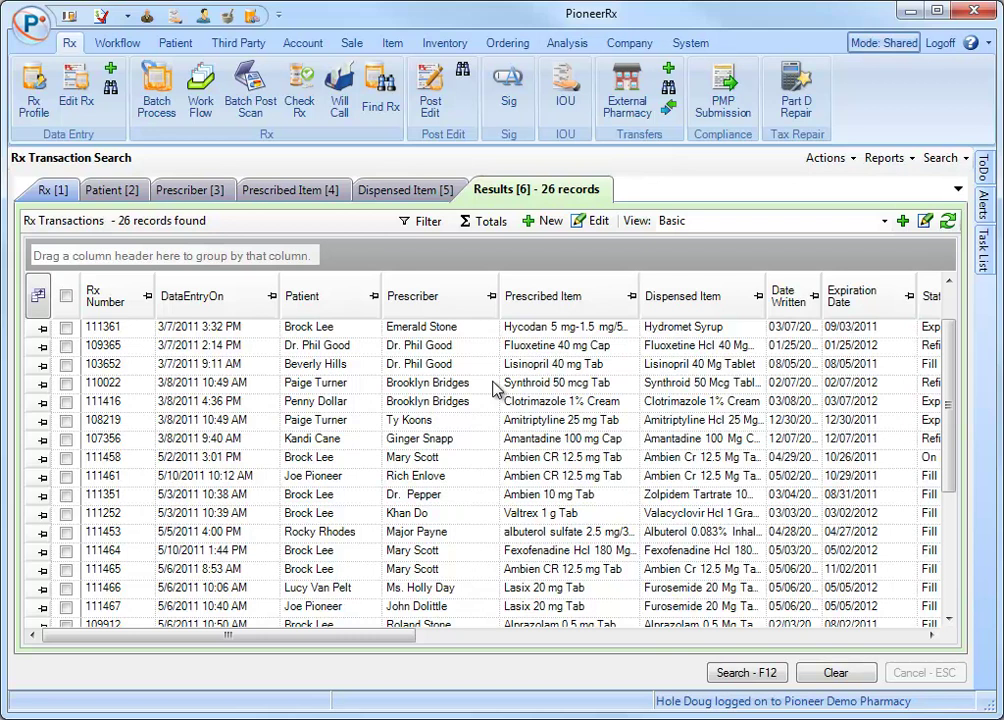
Enable Totals and bring up the Select Summaries dialog for the Patient column
click(488, 230)
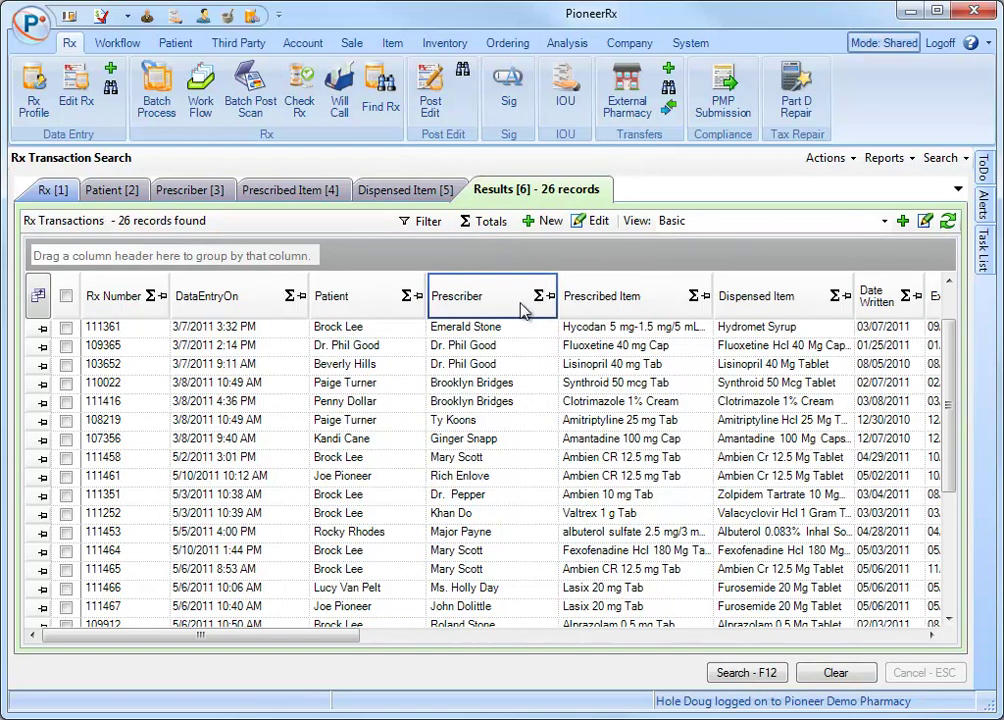
click(411, 309)
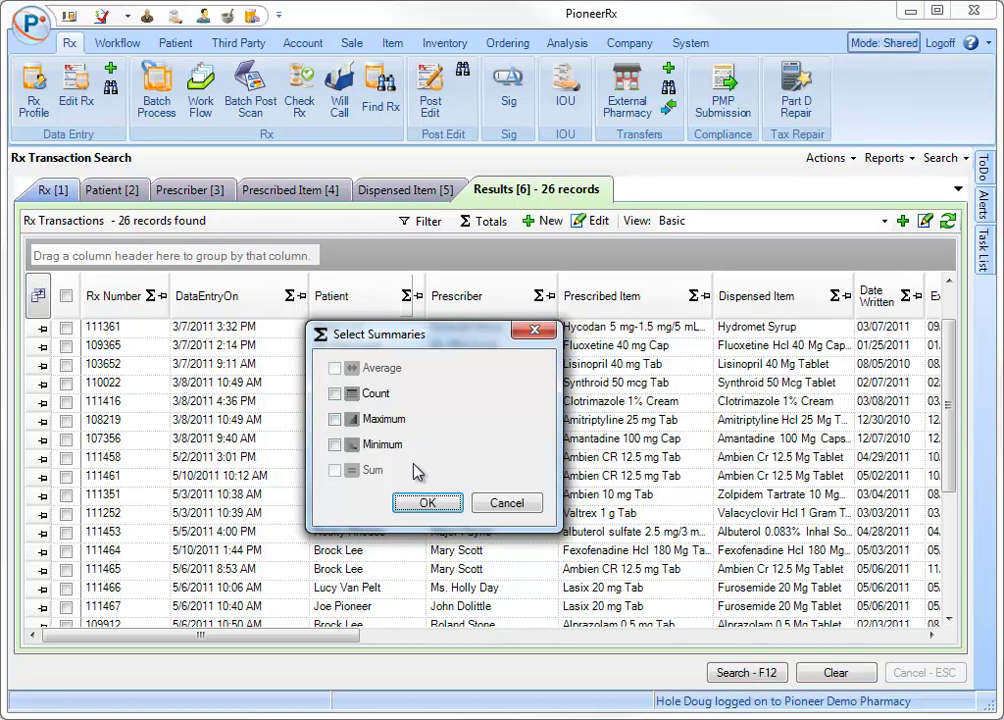
Add a Count summary on Prescribed Item and check its grand total of 26
click(424, 504)
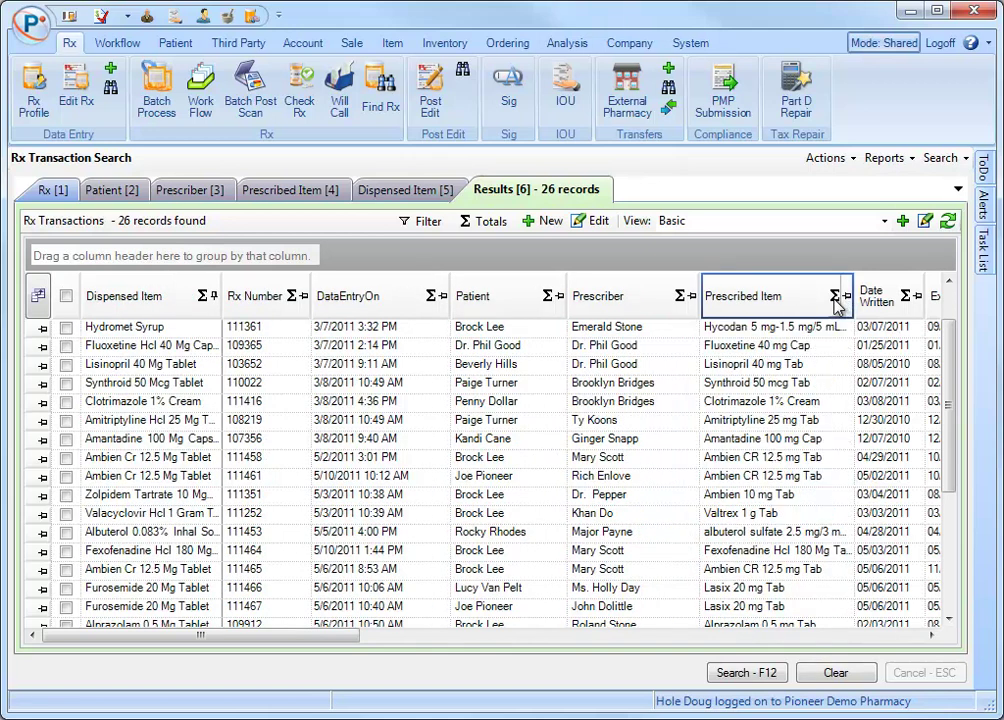
click(835, 296)
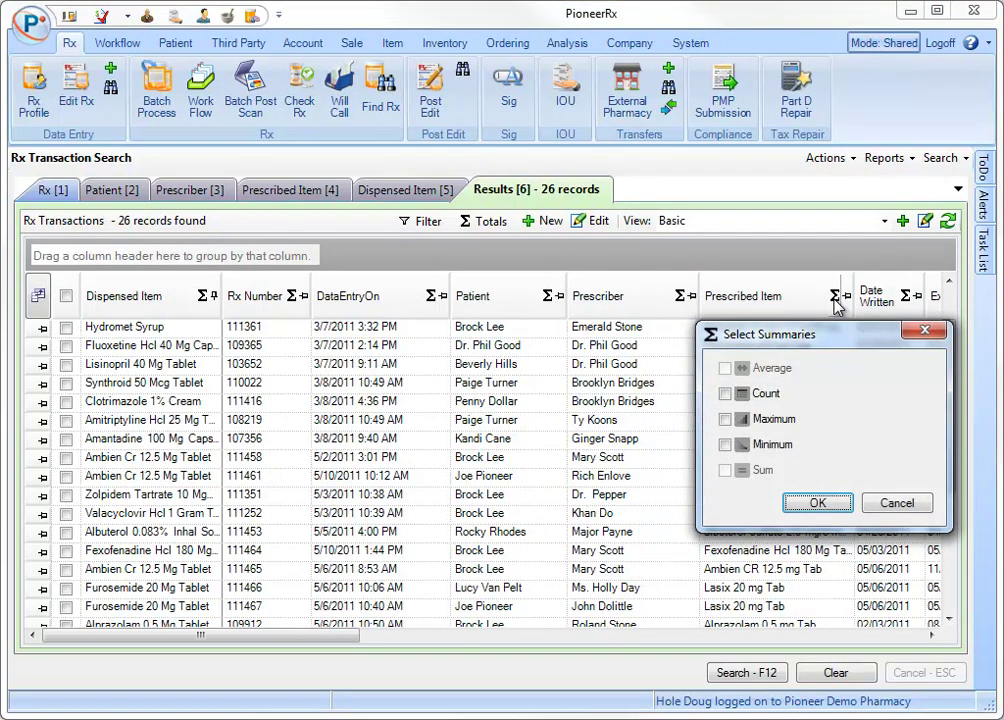
click(727, 394)
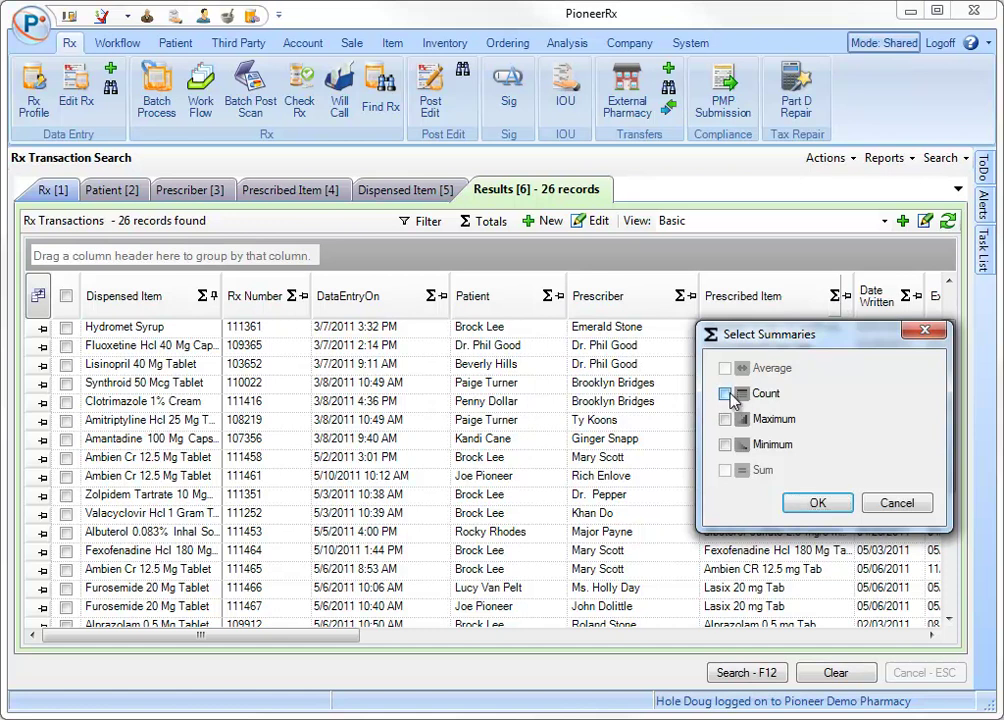
click(814, 504)
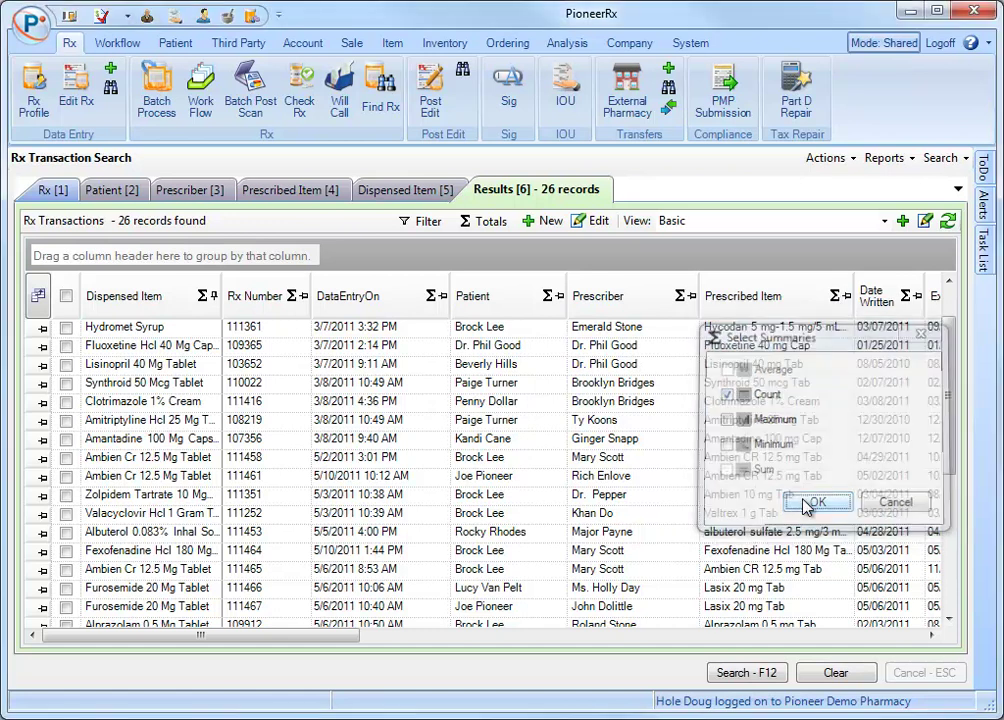
scroll(790, 506, down, 4)
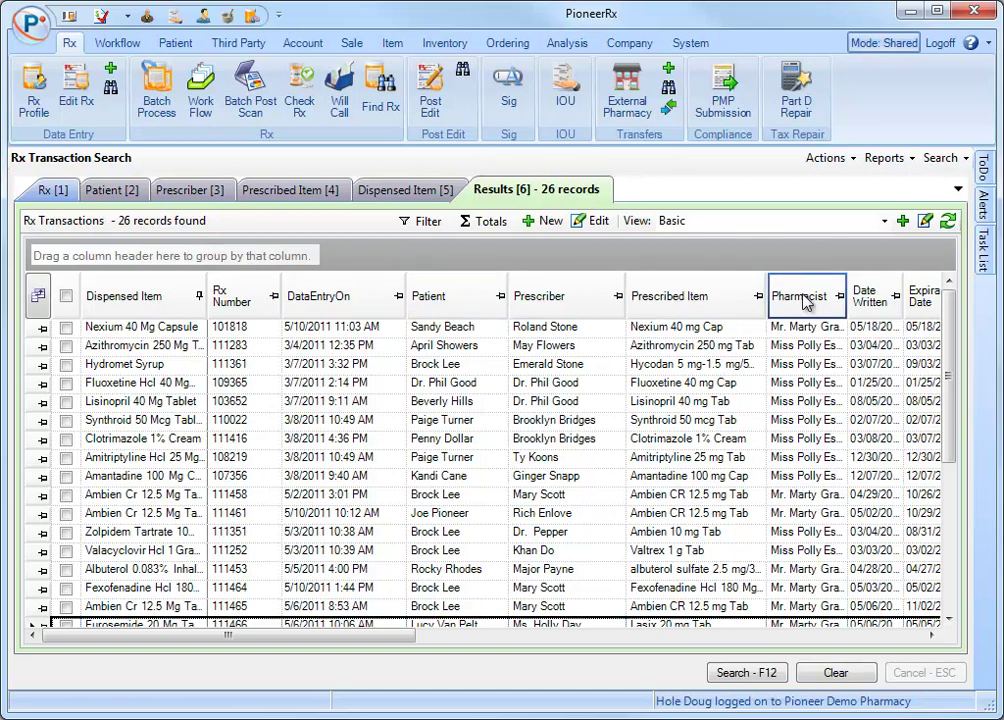
Group the results by Pharmacist and expand the first 10-item group
drag(806, 303, 197, 262)
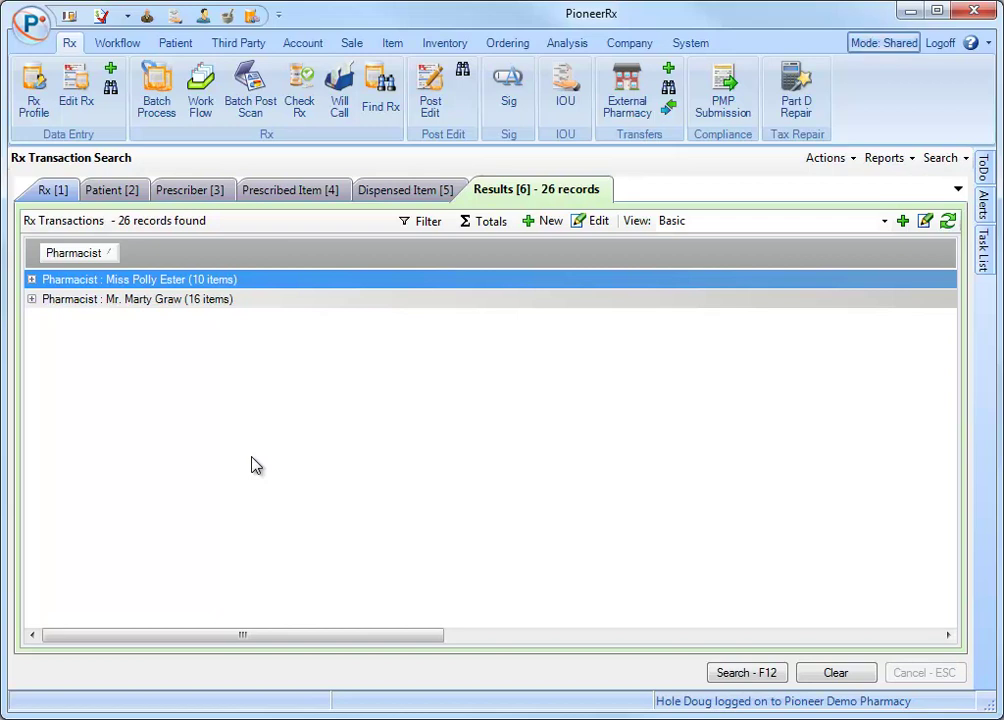
double_click(88, 281)
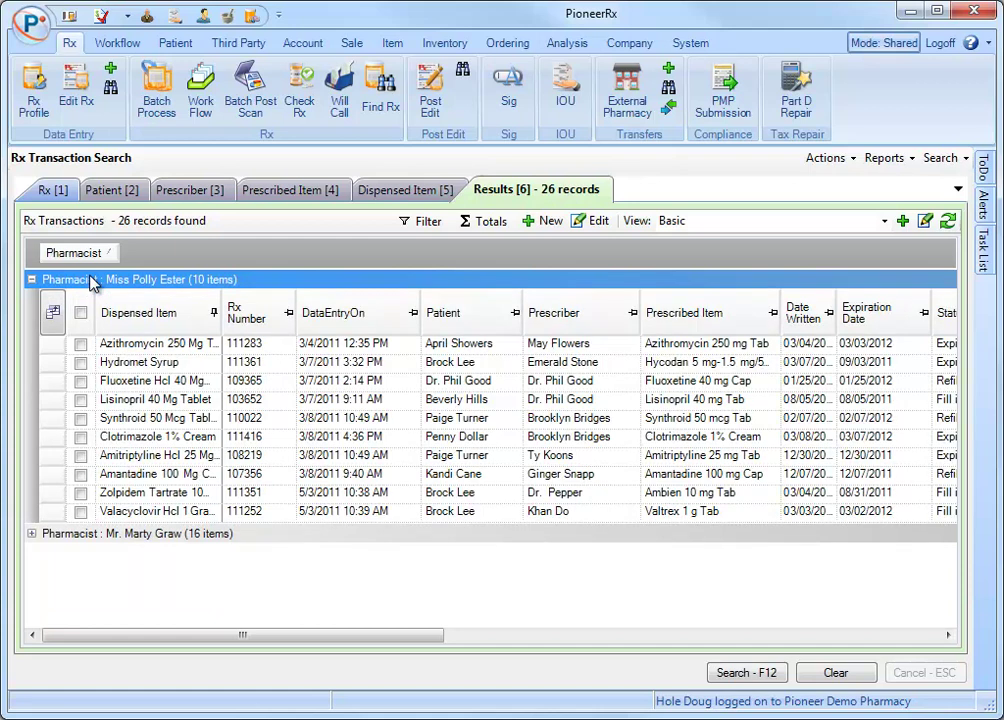
Add a Count on Dispensed Item: 10 and 16 per pharmacist, 26 grand total
click(498, 223)
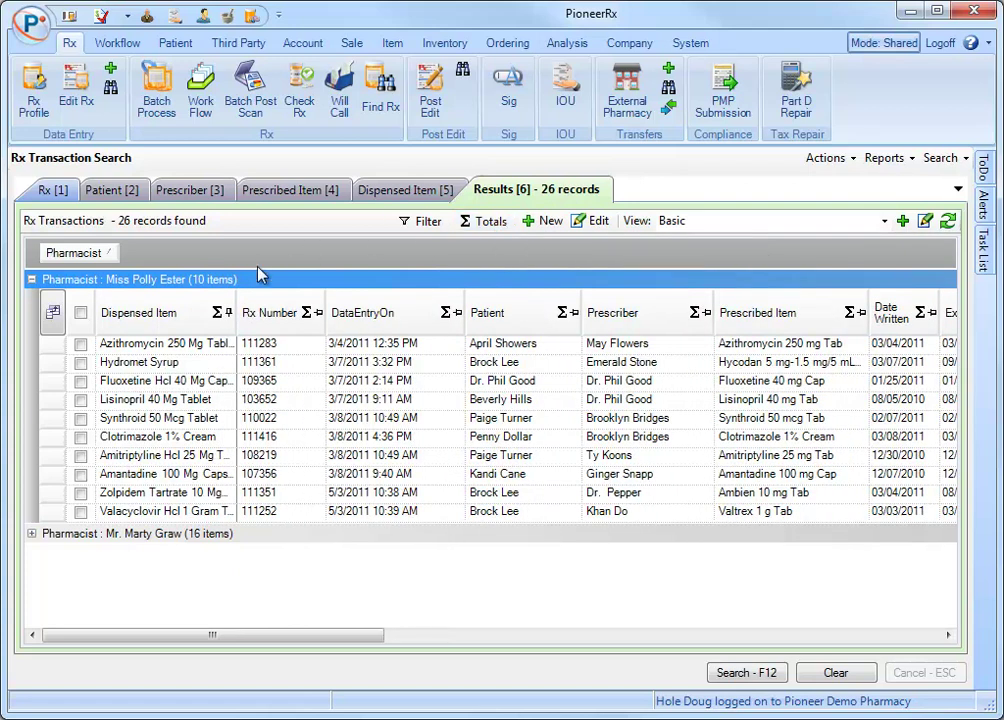
click(217, 313)
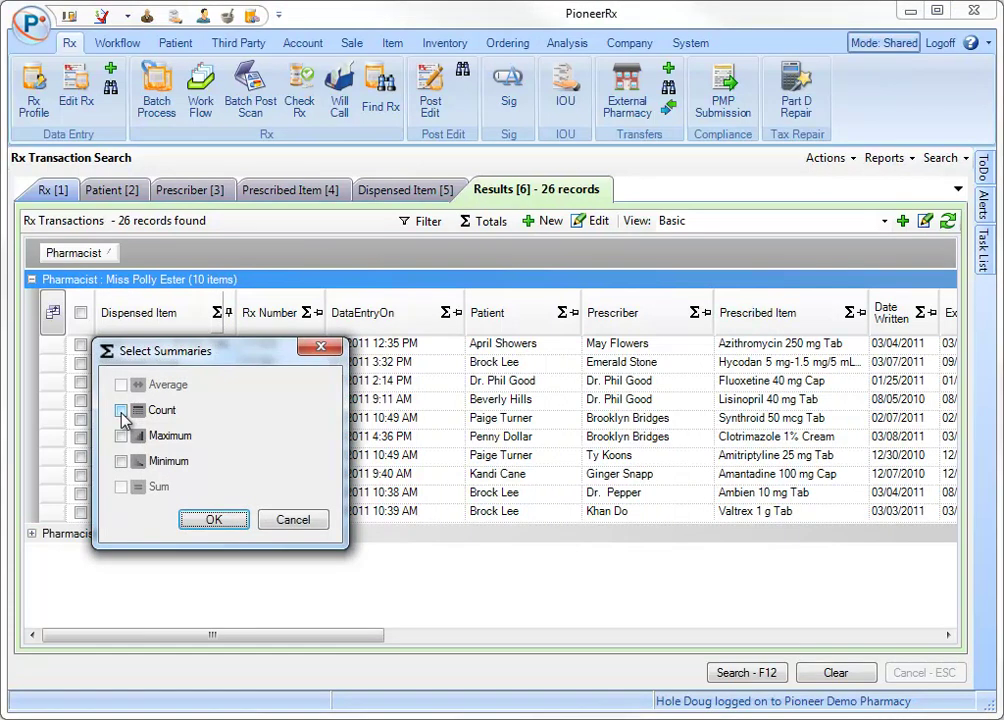
click(121, 411)
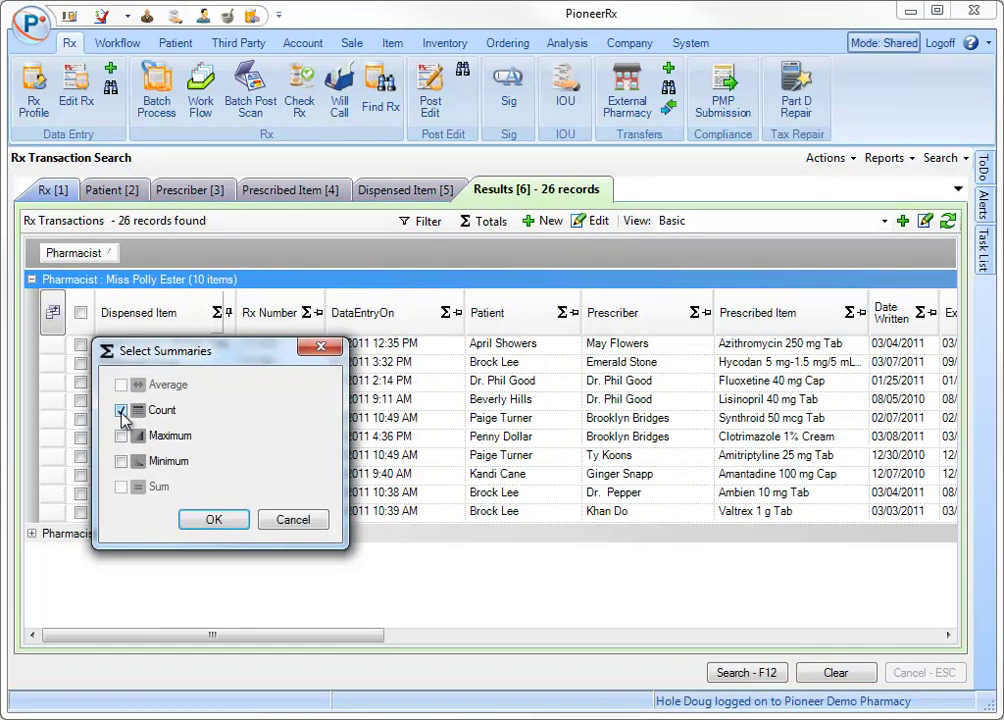
click(214, 520)
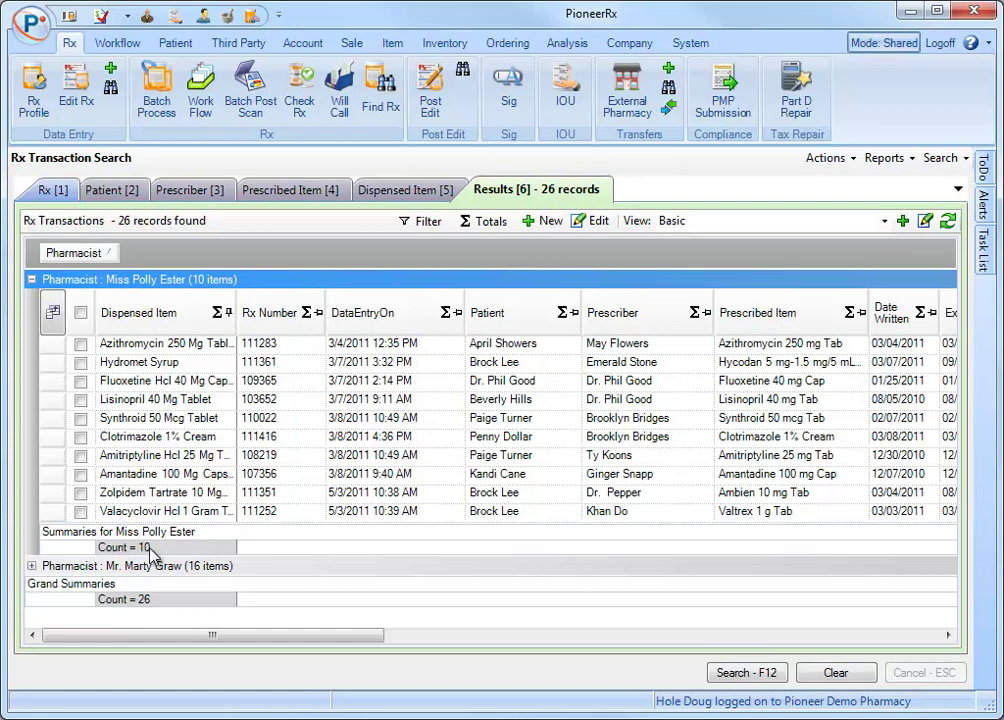
double_click(58, 567)
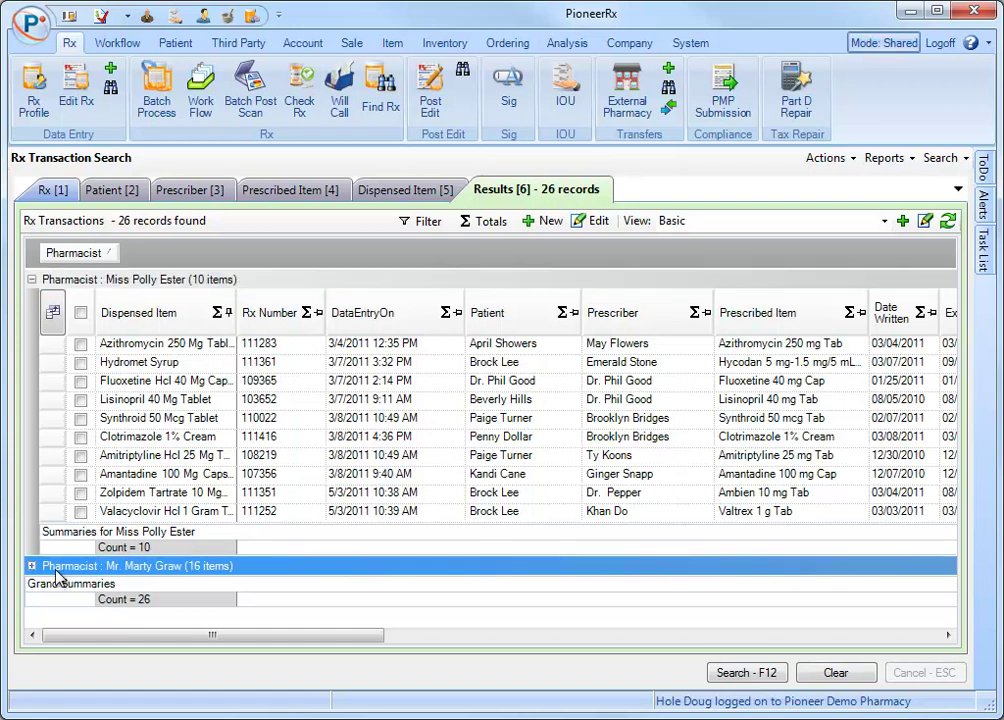
scroll(193, 600, down, 6)
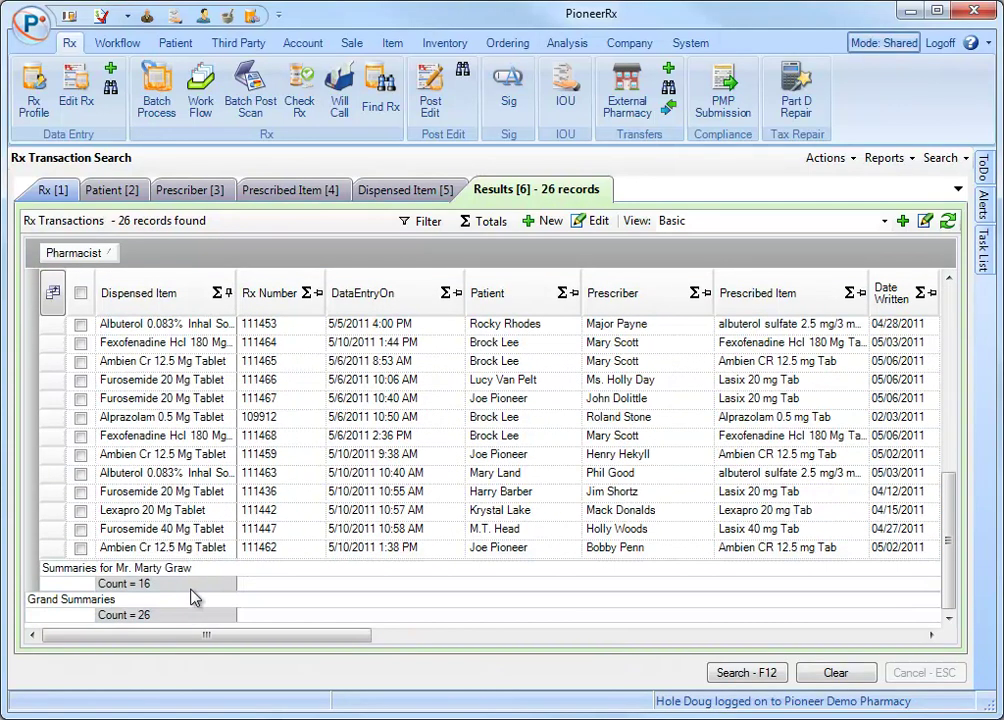